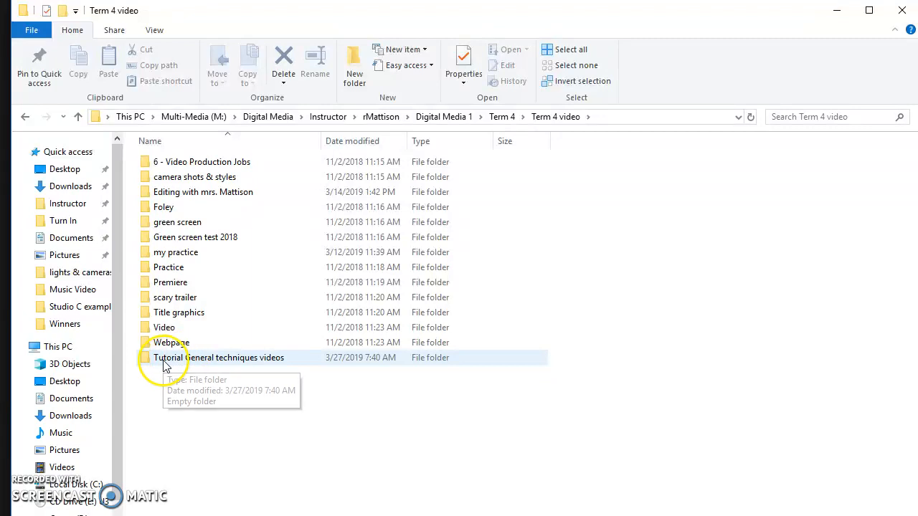
Open the Tutorial General techniques videos folder, and start a new Premiere Pro project named "Initial set up & Importing".
double_click(260, 358)
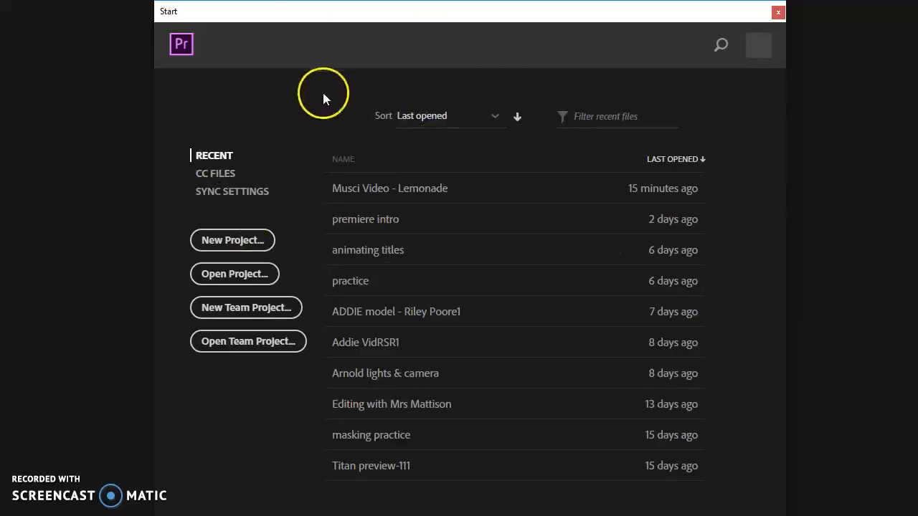
left_click(232, 241)
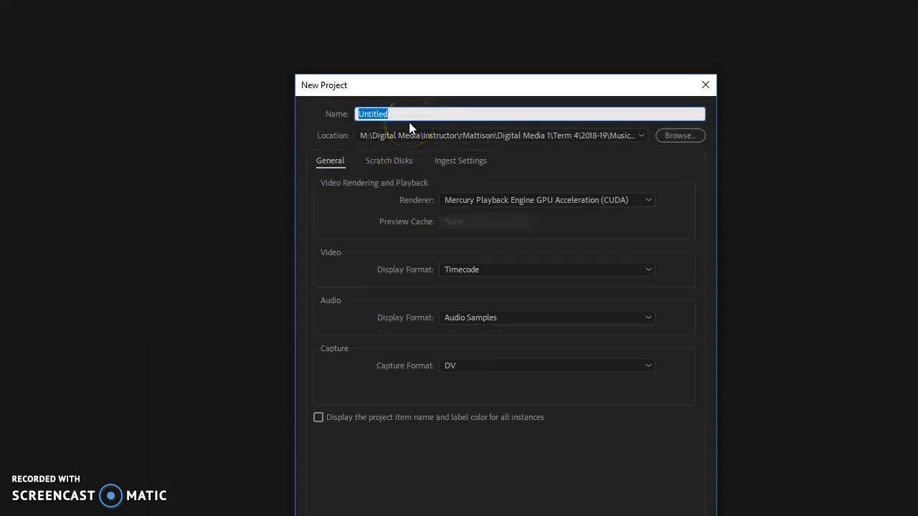
type("Initial set up & Importing")
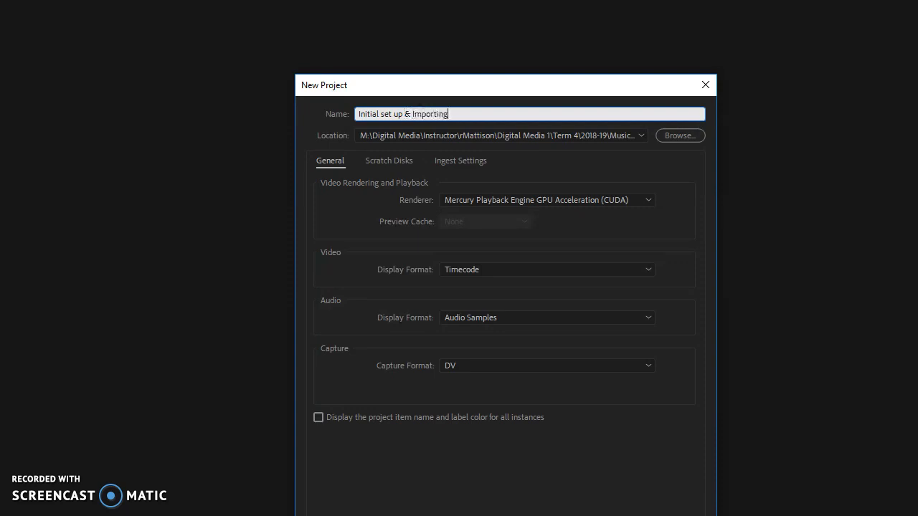
Set the project location to Term 4 > Term 4 video > Tutorial General techniques videos and create the project.
left_click(676, 135)
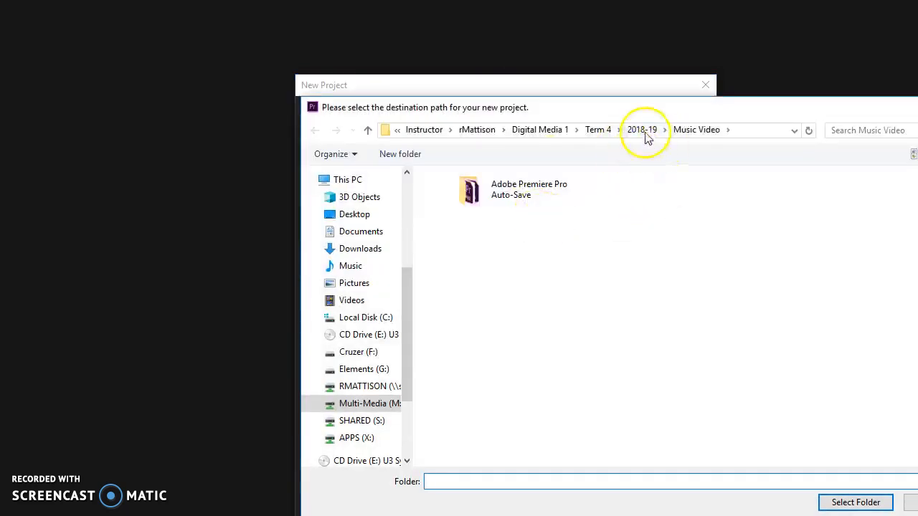
left_click(596, 132)
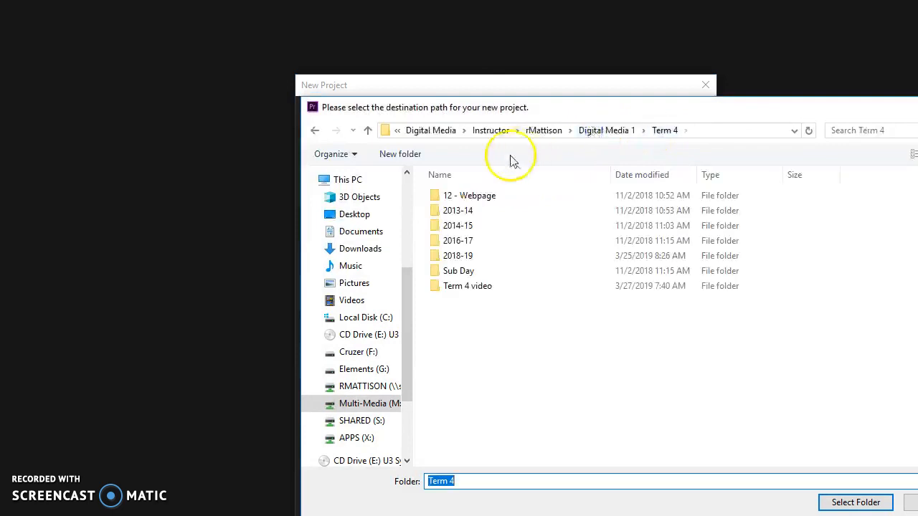
double_click(463, 287)
double_click(490, 362)
left_click(857, 502)
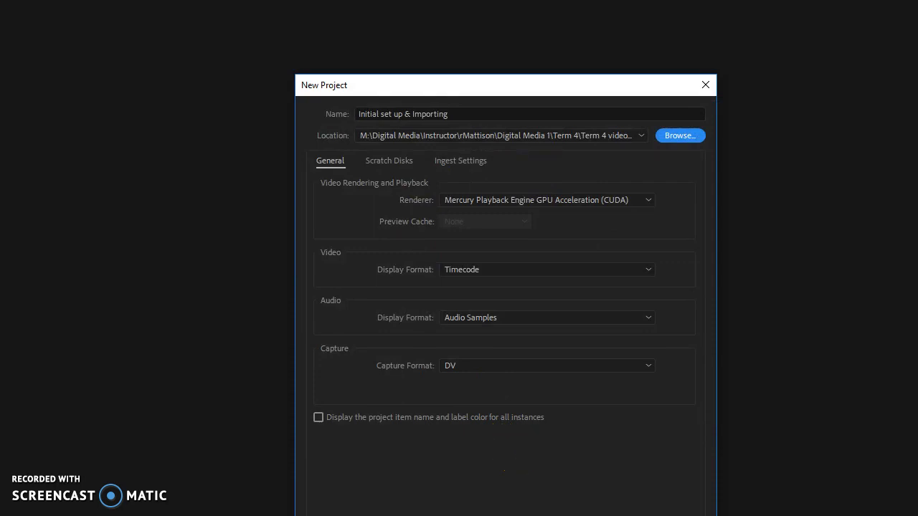
key("Return")
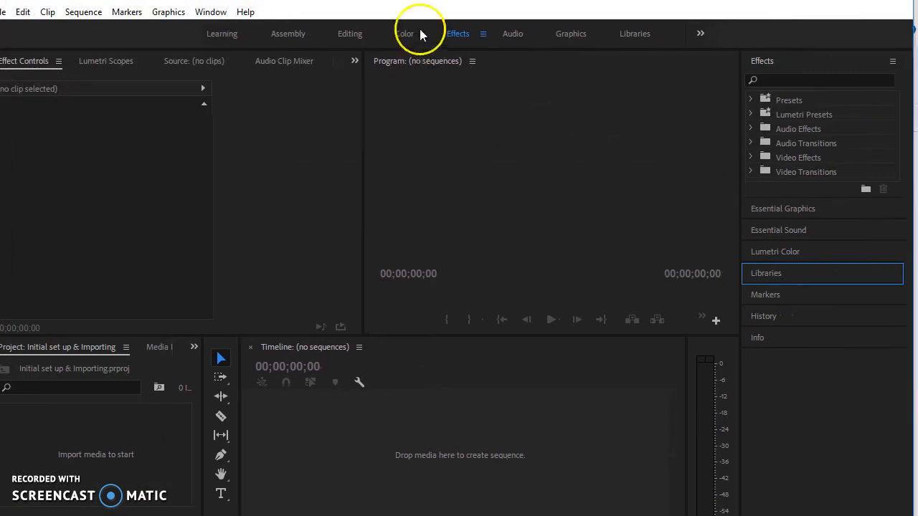
Switch to the Editing workspace and finish in the Assembly workspace.
left_click(349, 35)
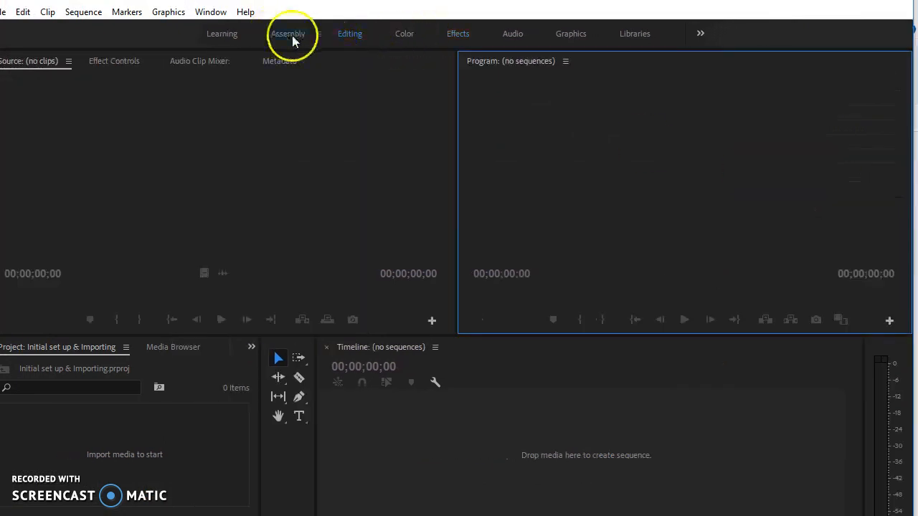
left_click(293, 36)
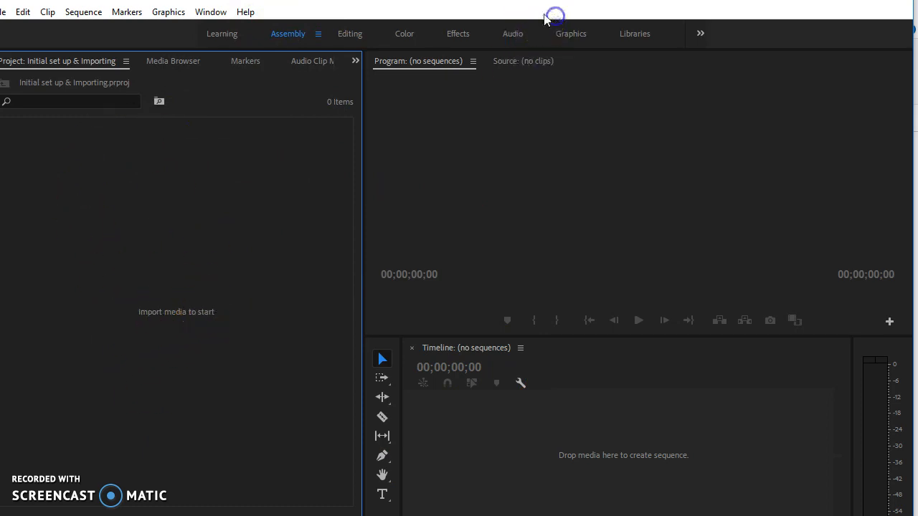
left_click(4, 13)
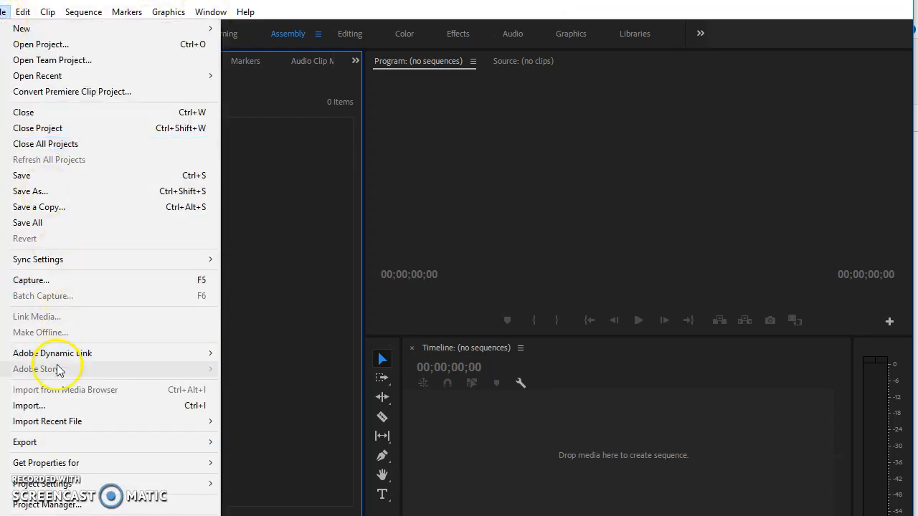
left_click(327, 424)
right_click(250, 313)
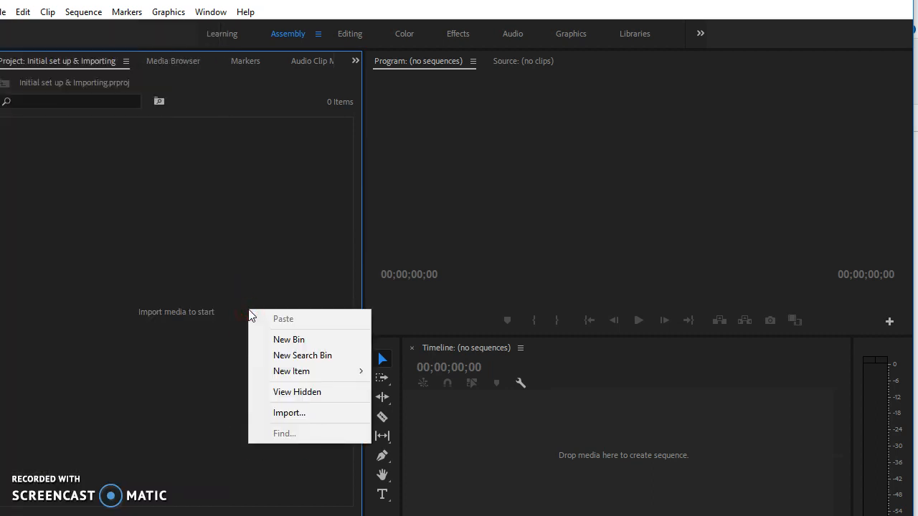
left_click(283, 413)
left_click(143, 262)
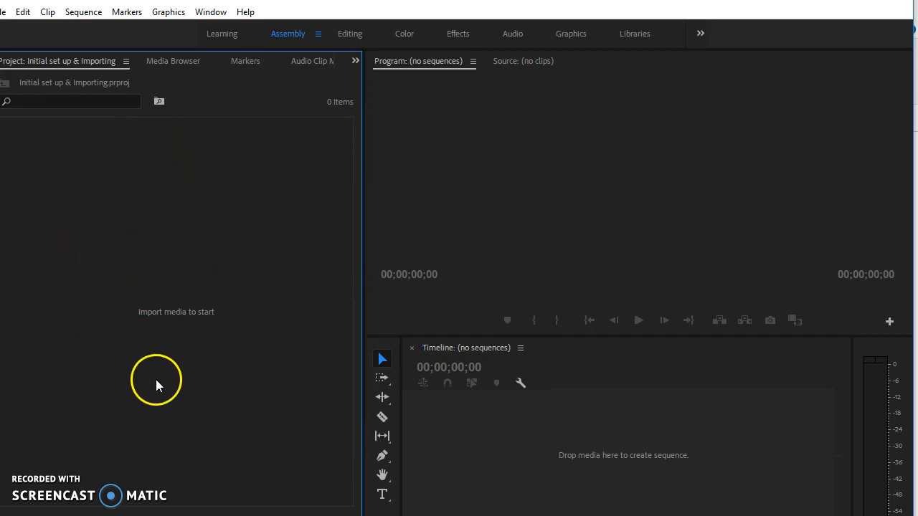
right_click(217, 94)
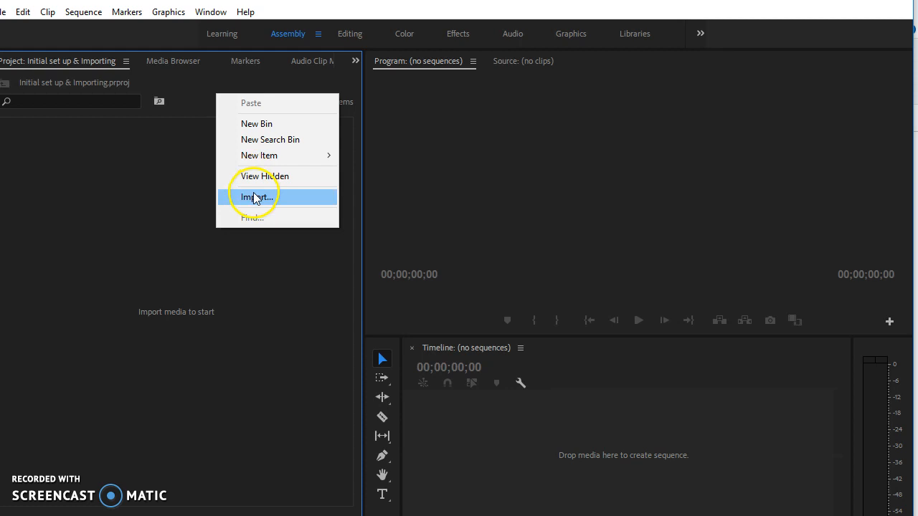
left_click(262, 334)
key("alt+Tab")
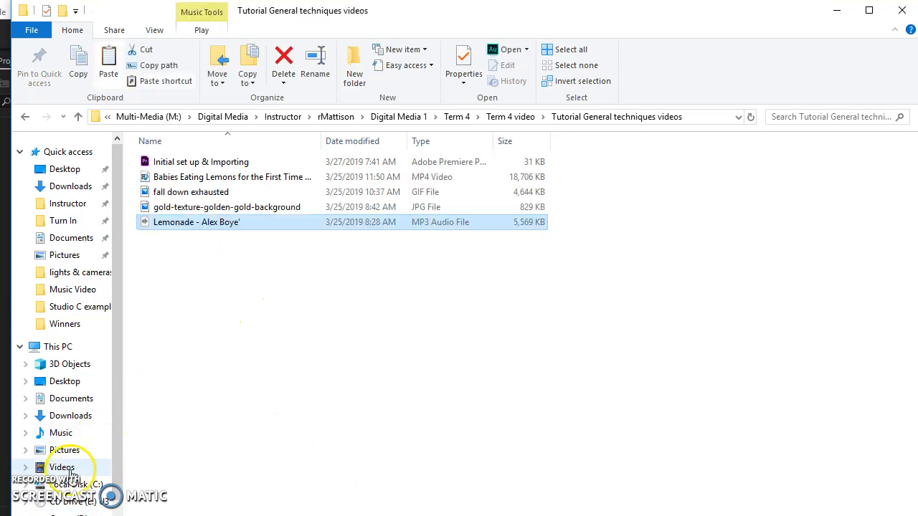
left_click(4, 402)
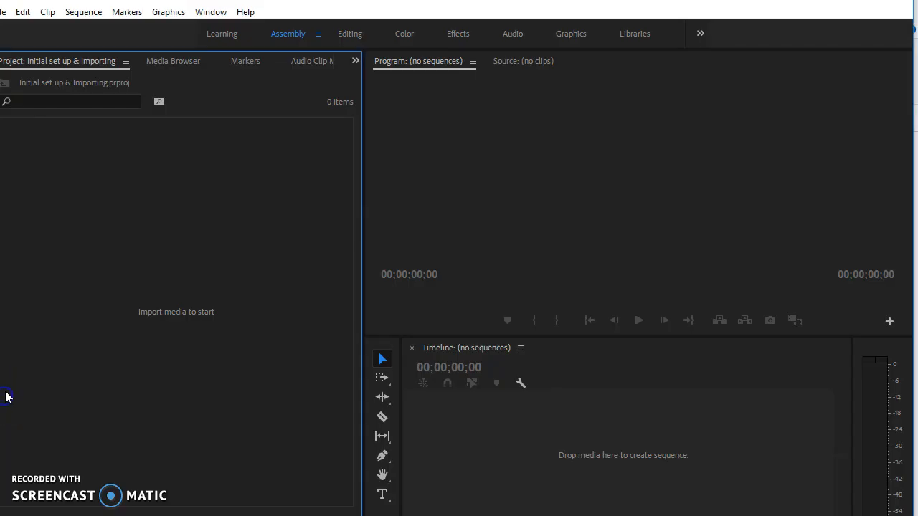
Start a media import and browse to Term 4 > Term 4 video > Tutorial General techniques videos.
right_click(158, 301)
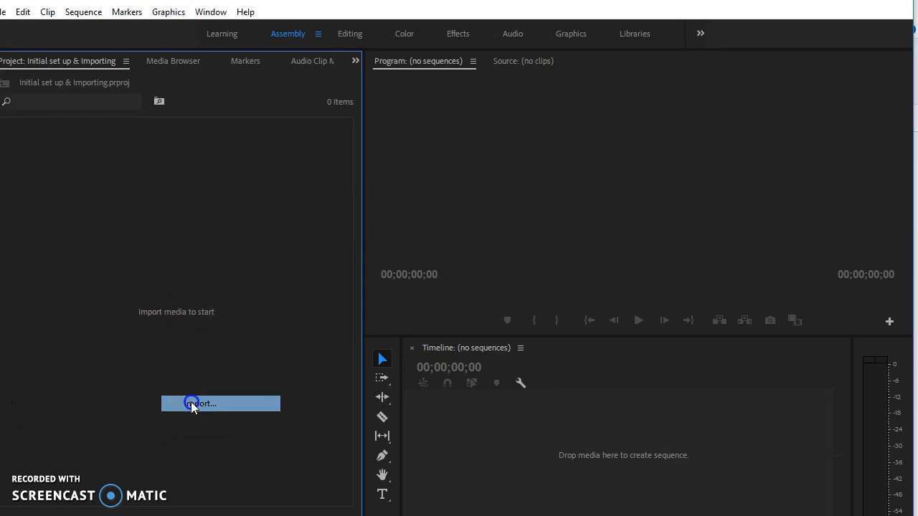
left_click(191, 403)
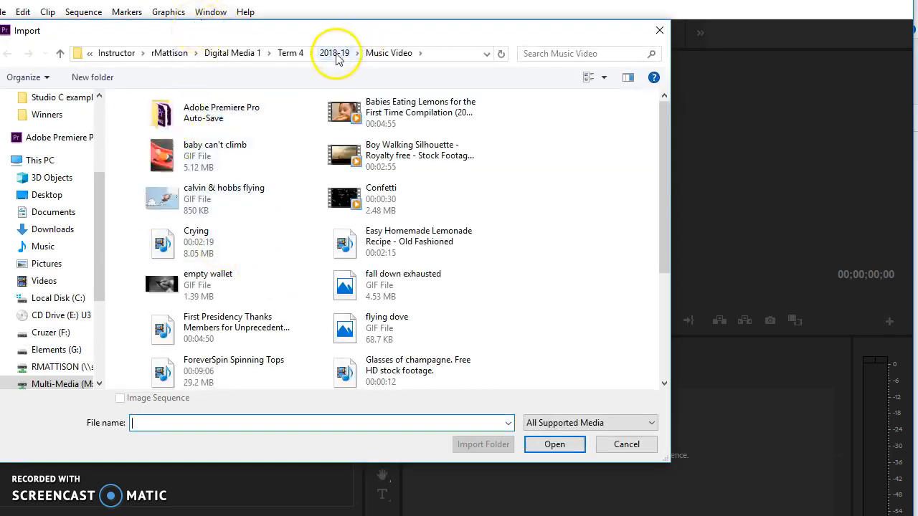
left_click(291, 53)
left_click(174, 212)
double_click(175, 212)
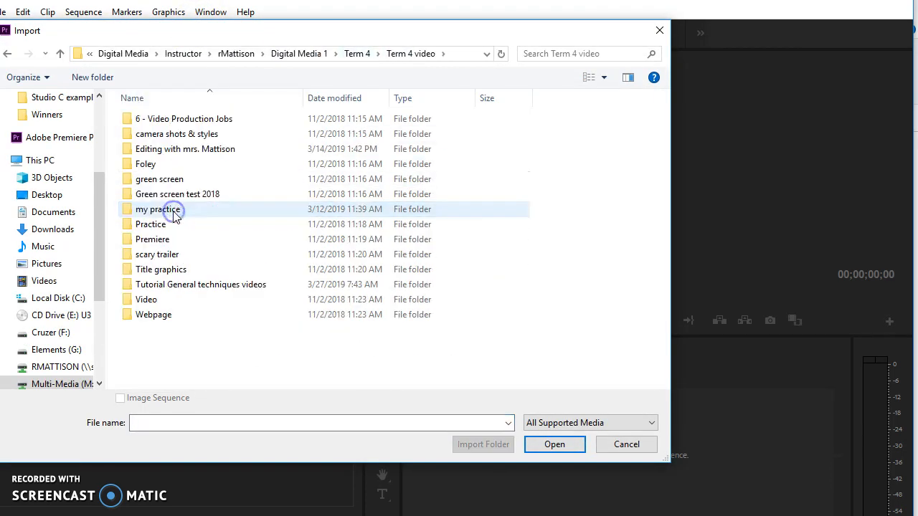
double_click(201, 284)
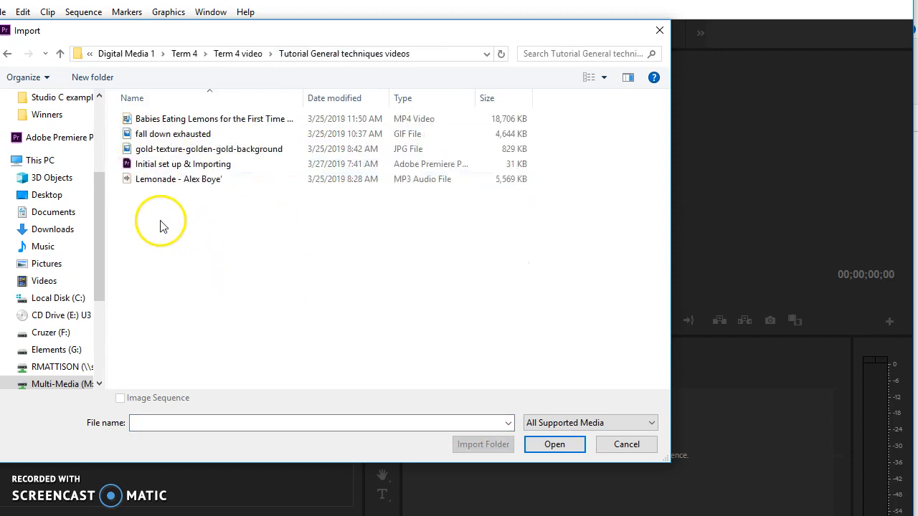
Import all the video, GIF, image and audio files in the folder, leaving out the "Initial set up & Importing" project file.
left_click_drag(169, 199, 172, 107)
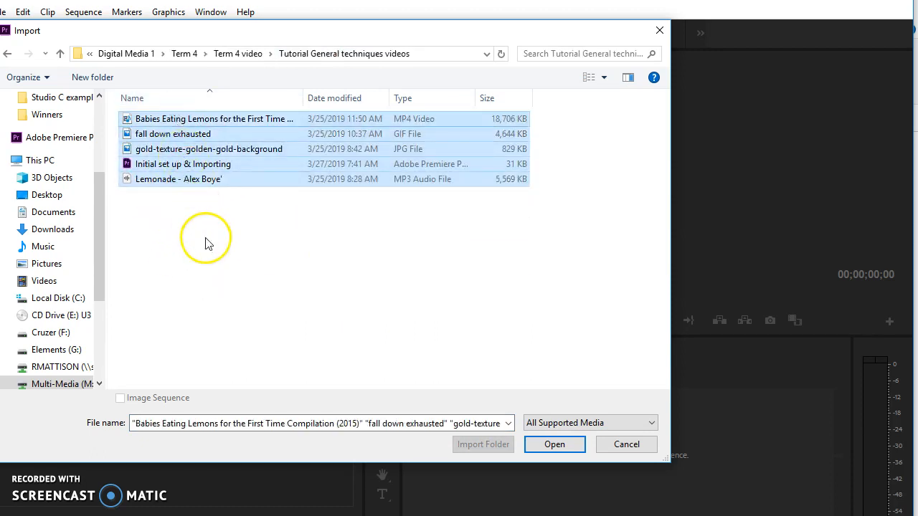
left_click(200, 165, "ctrl")
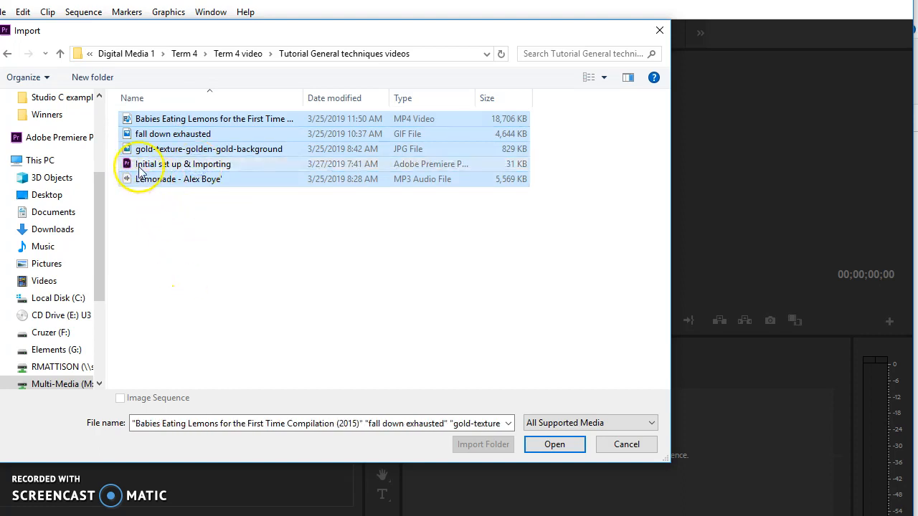
left_click(545, 446)
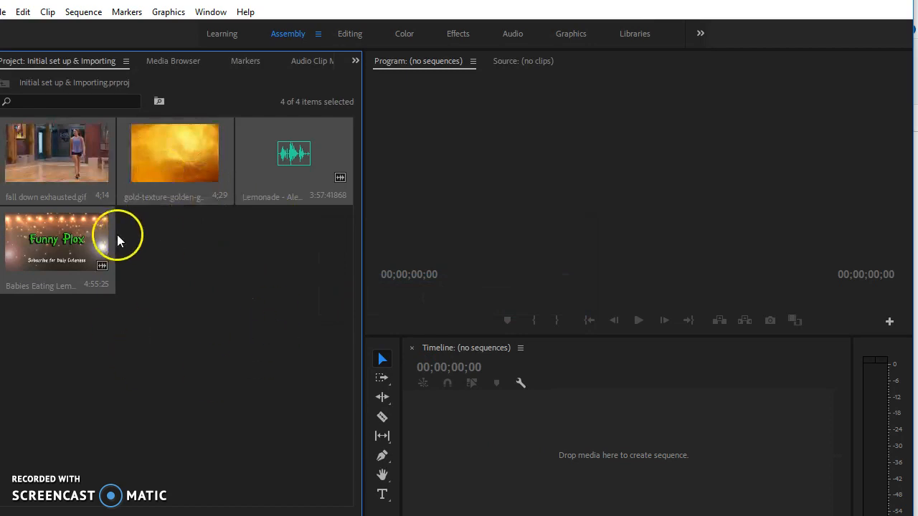
left_click(230, 295)
Create a sequence from the gold-texture-golden-gold-background image and check its sequence settings without changing them.
left_click(172, 188)
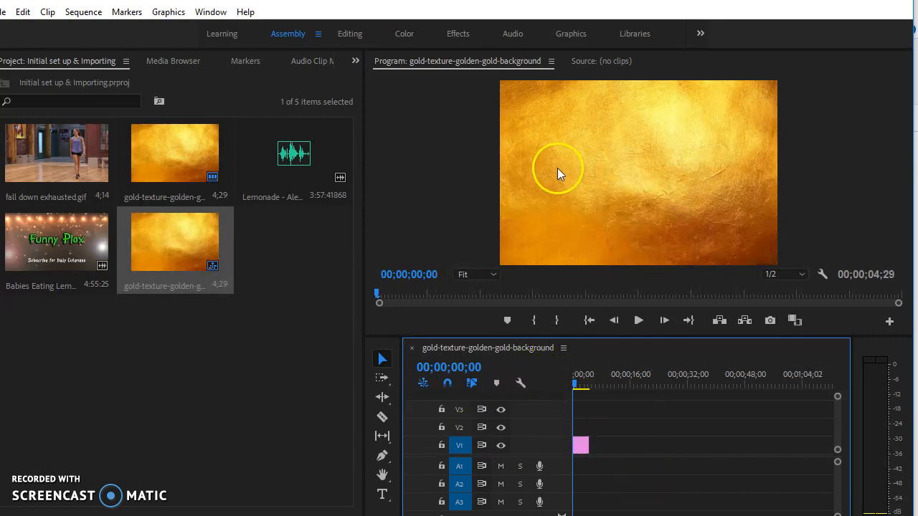
left_click(79, 12)
left_click(84, 28)
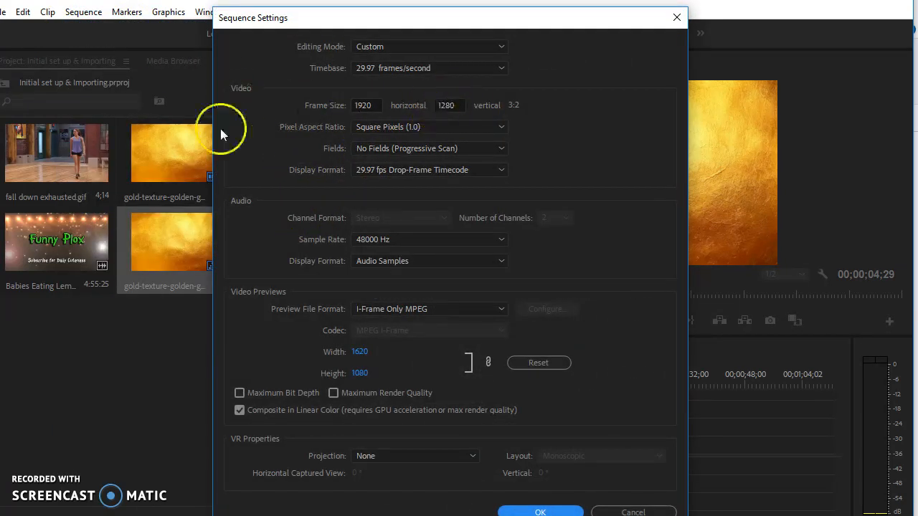
left_click(635, 507)
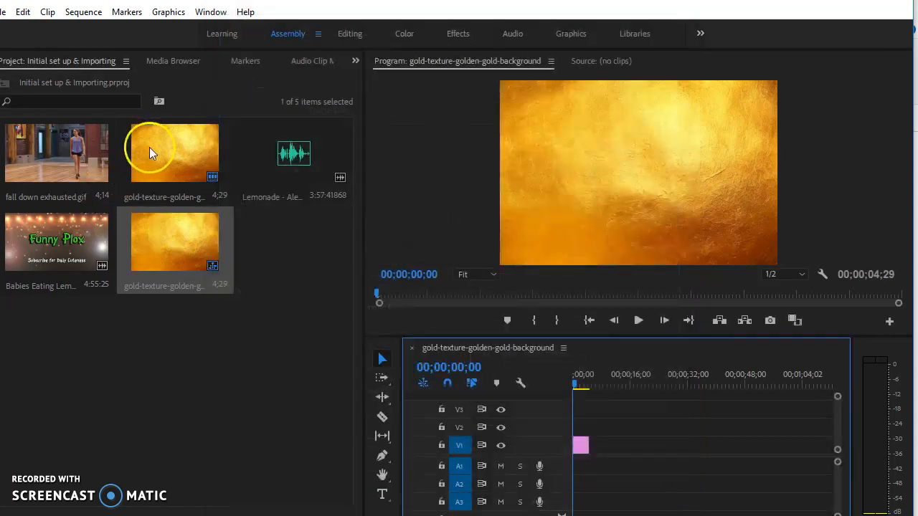
Check the image size in the file properties of gold-texture-golden-gold-background.jpg.
right_click(170, 157)
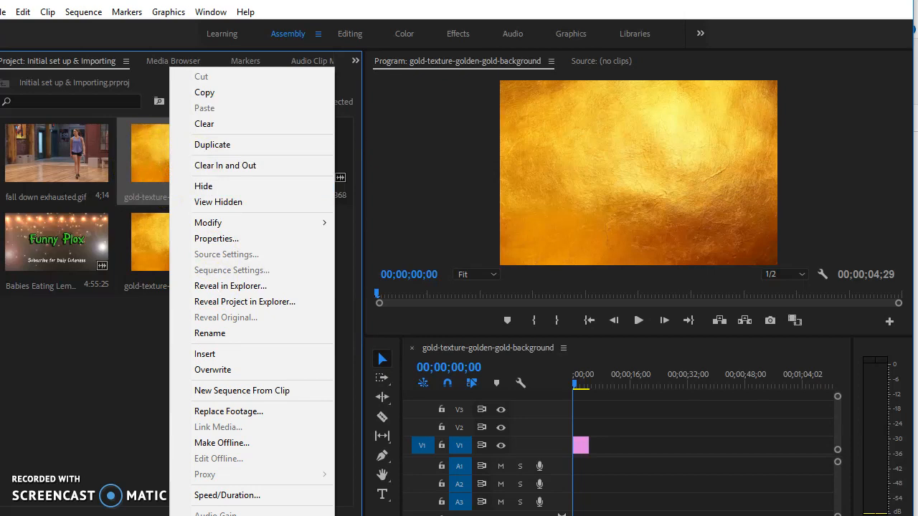
left_click(233, 239)
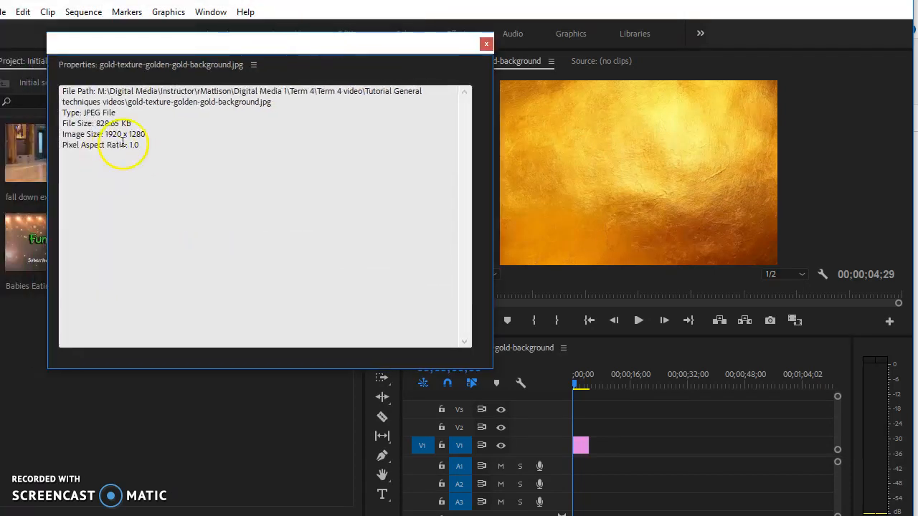
left_click(486, 44)
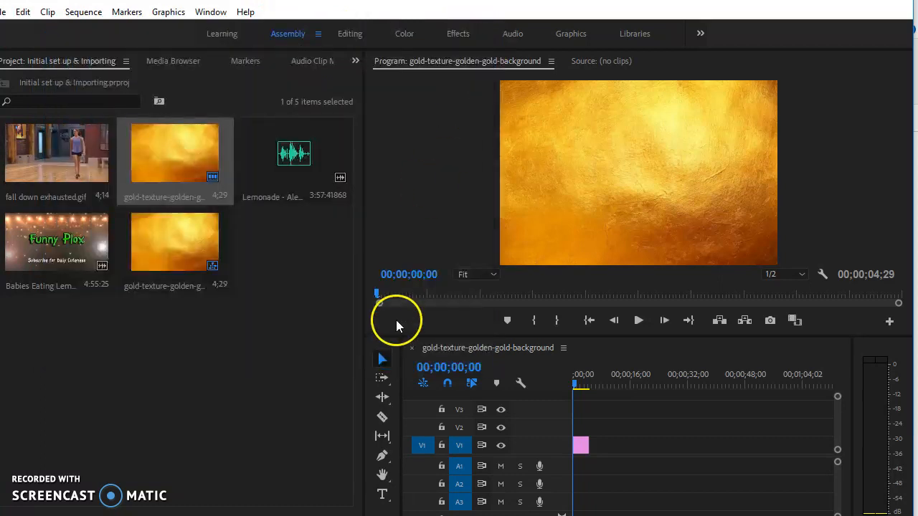
Close the gold-texture-golden-gold-background sequence in the timeline and start a new sequence, showing its detailed settings.
left_click(411, 348)
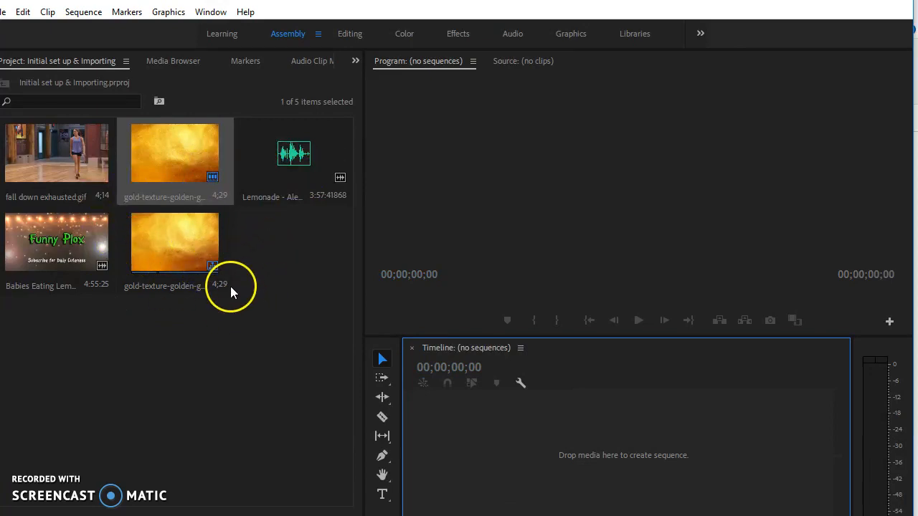
left_click(5, 13)
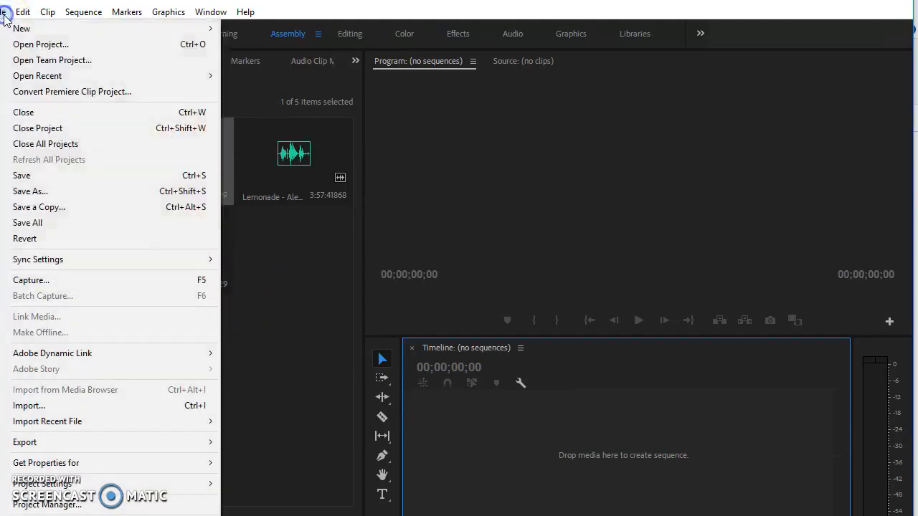
mouse_move(137, 29)
left_click(262, 58)
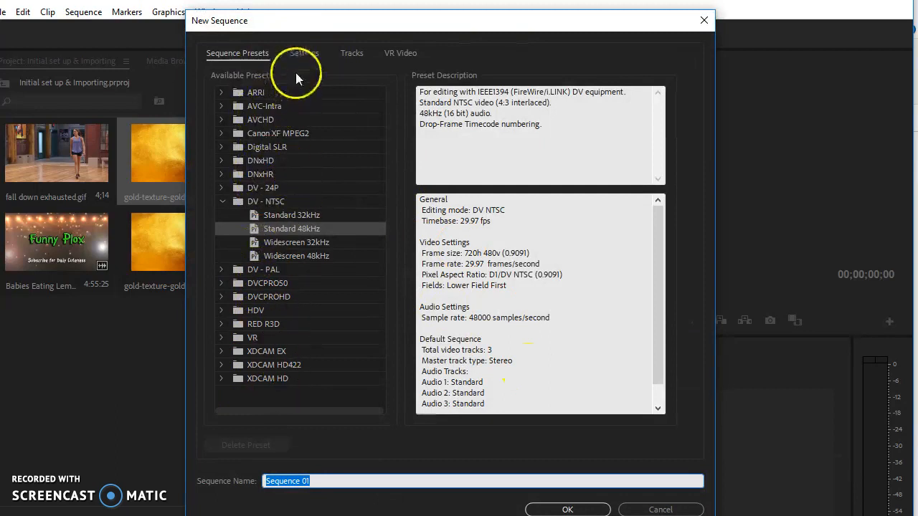
left_click(305, 53)
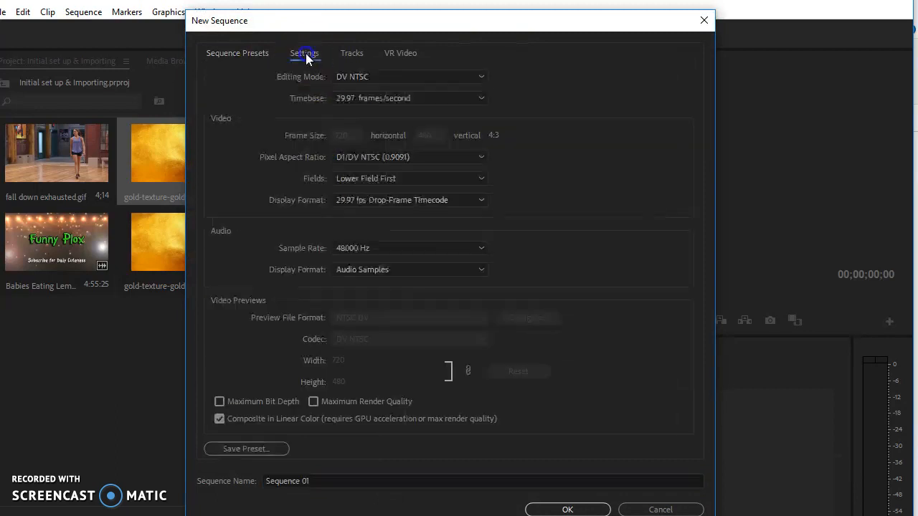
Try the DNxHR 4K, DV 24p and HDV 720p editing modes for the new sequence to compare their frame settings.
left_click(467, 76)
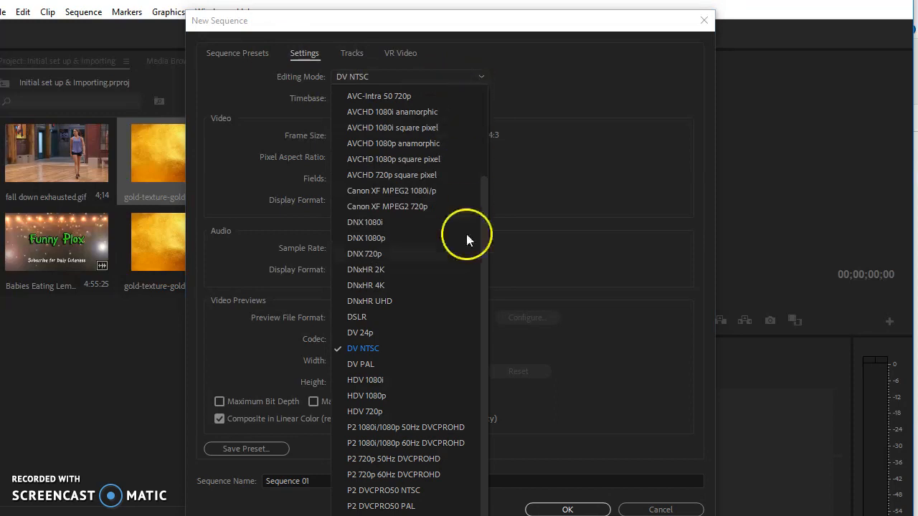
left_click(481, 294)
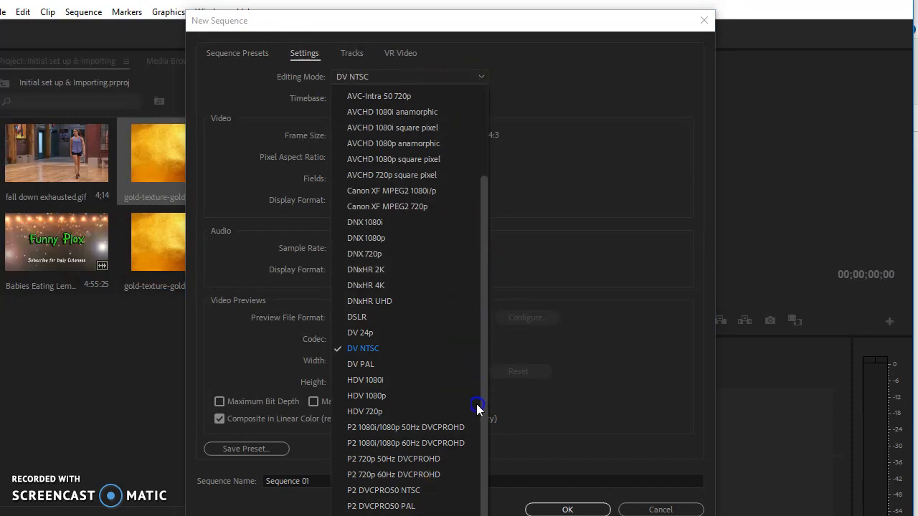
left_click_drag(485, 390, 495, 251)
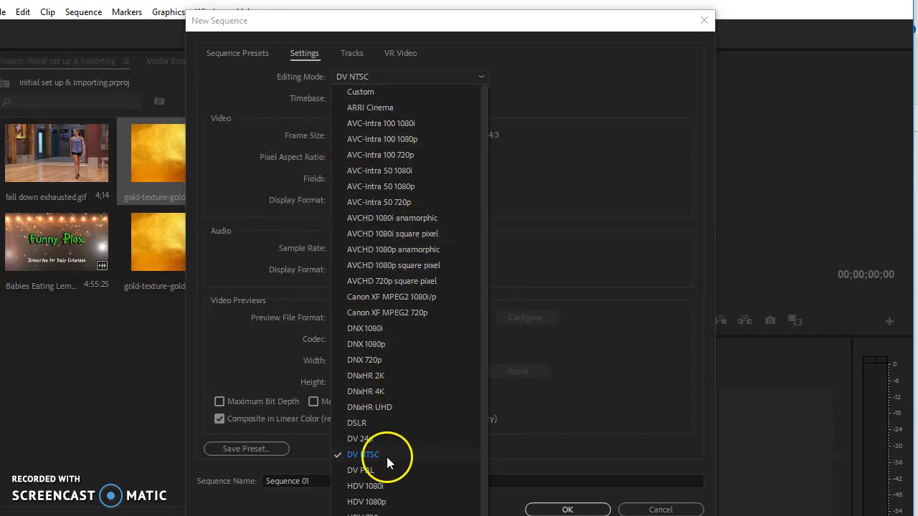
left_click(361, 393)
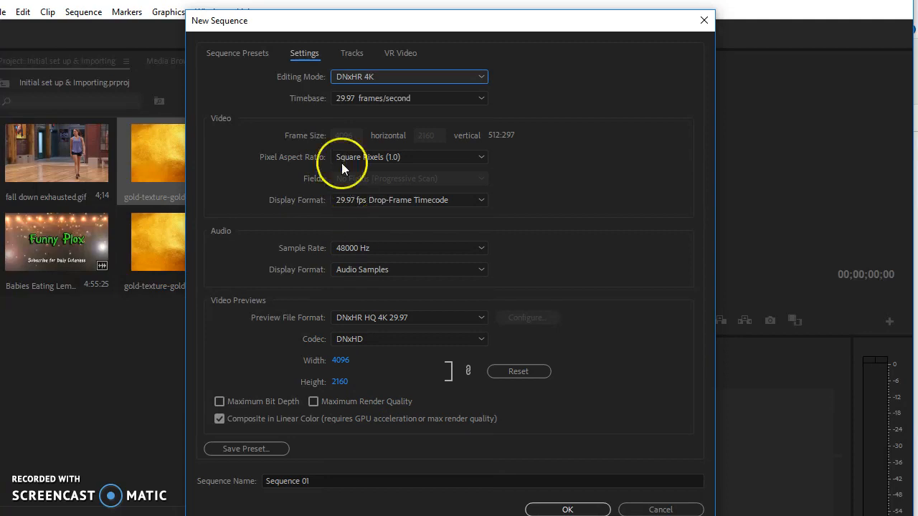
left_click(481, 78)
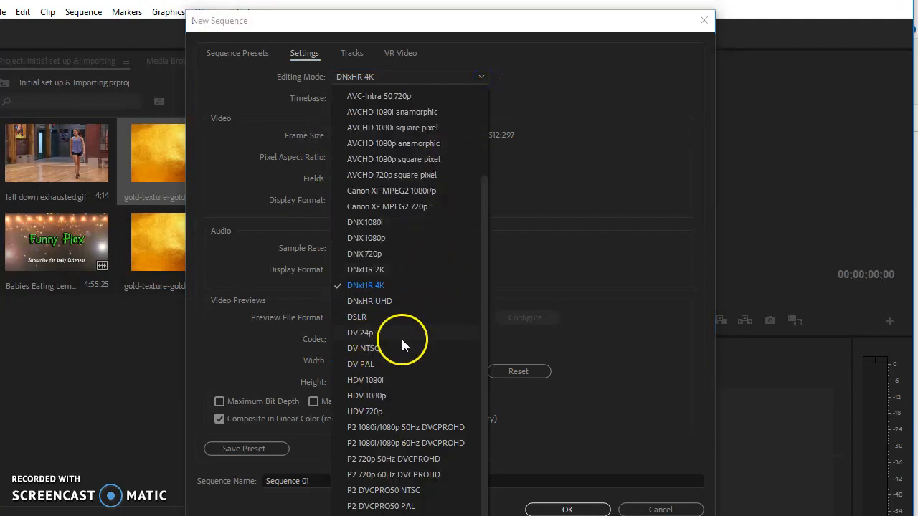
left_click(368, 332)
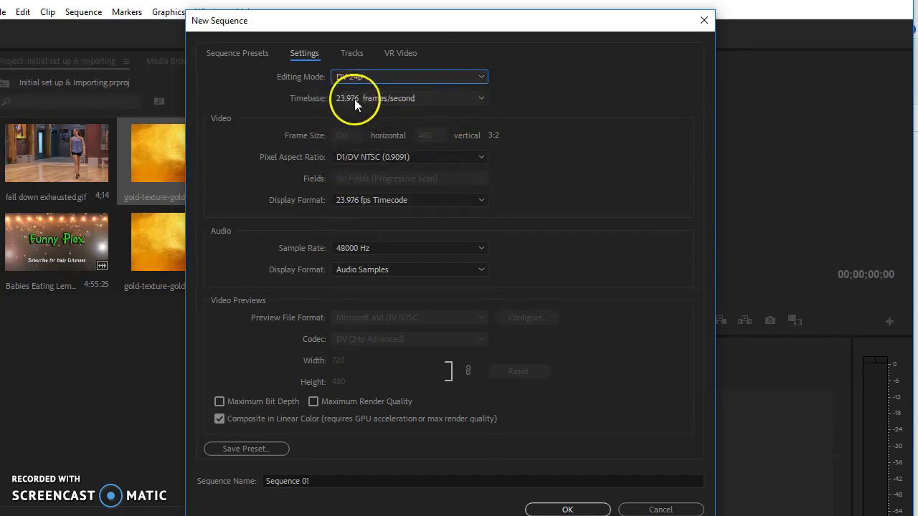
left_click(480, 78)
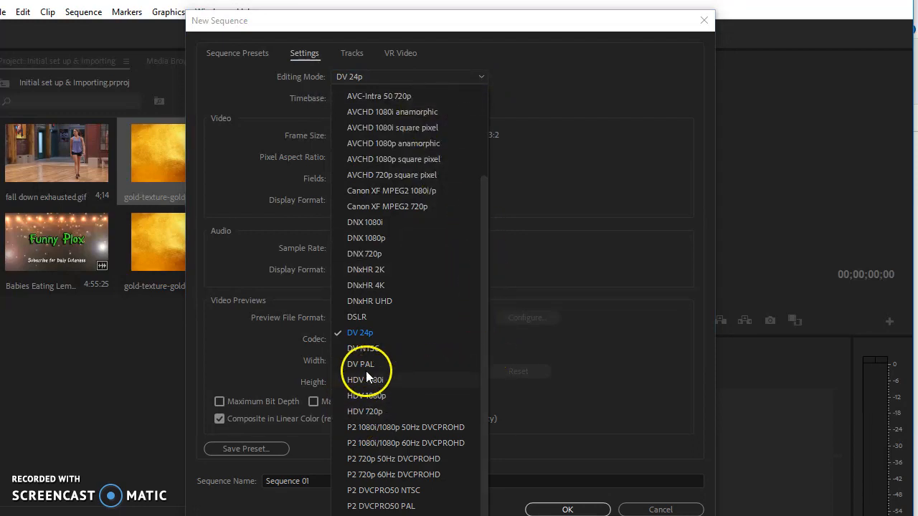
left_click(364, 412)
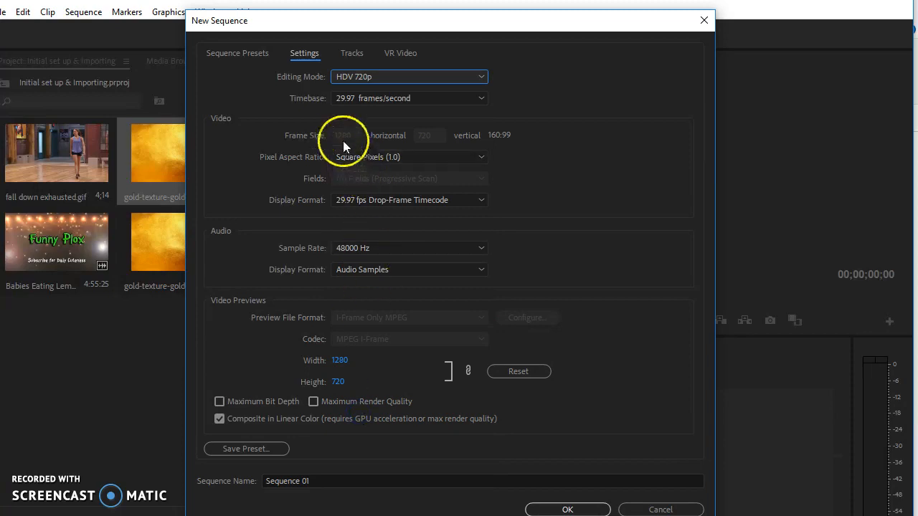
Set the new sequence's editing mode to DV NTSC, name it "importing" and create it.
left_click(464, 79)
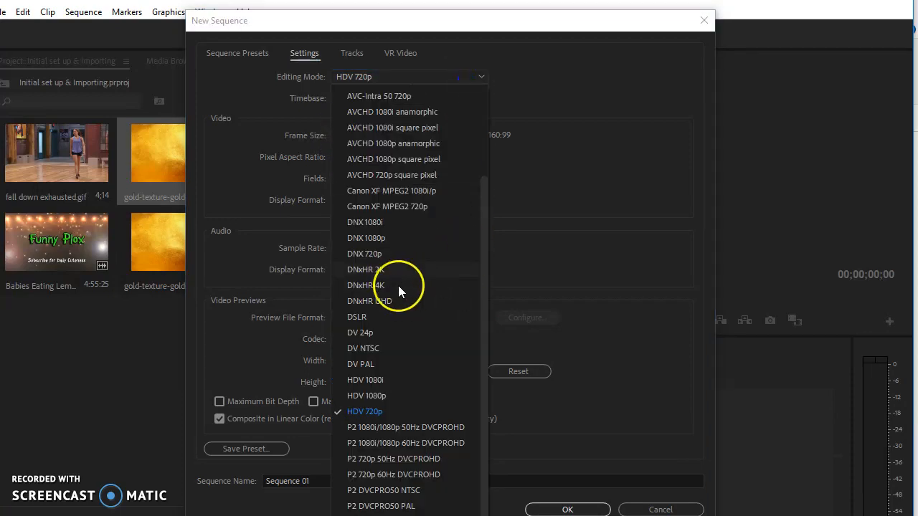
left_click(371, 348)
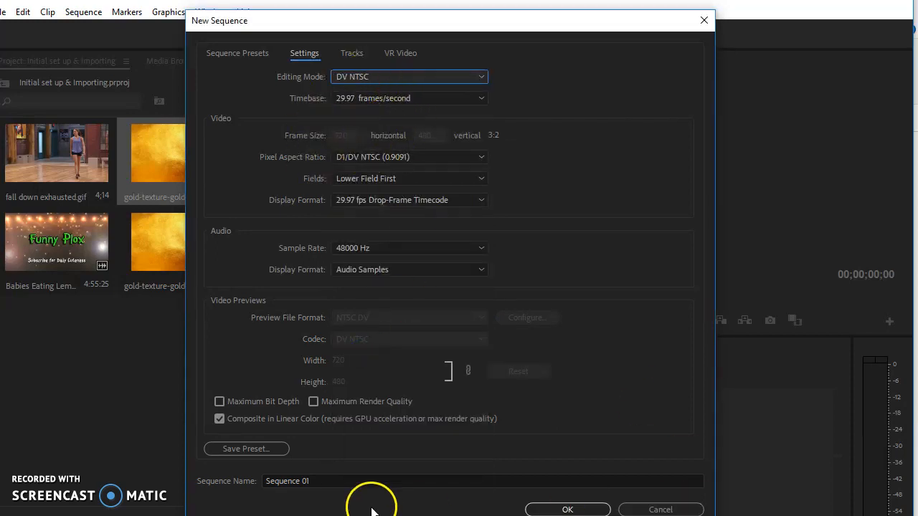
left_click(330, 480)
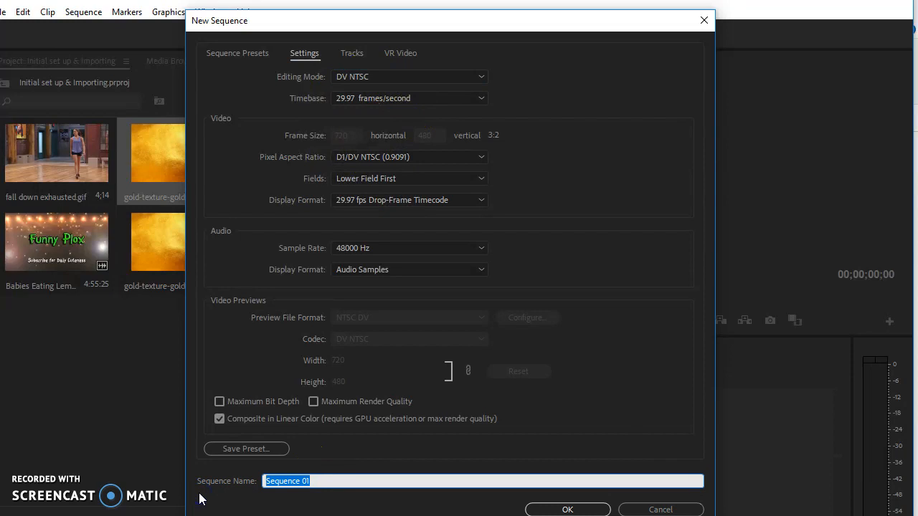
type("importig")
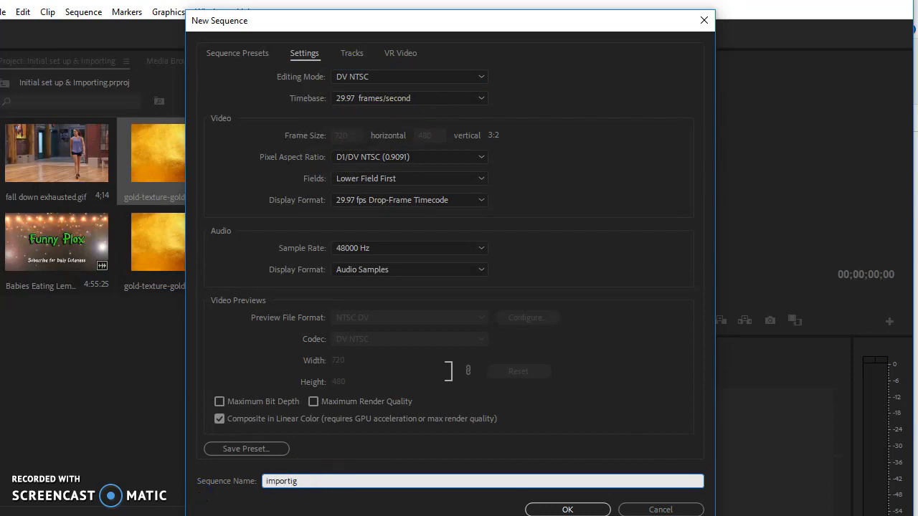
key("BackSpace")
type("ng")
left_click(567, 508)
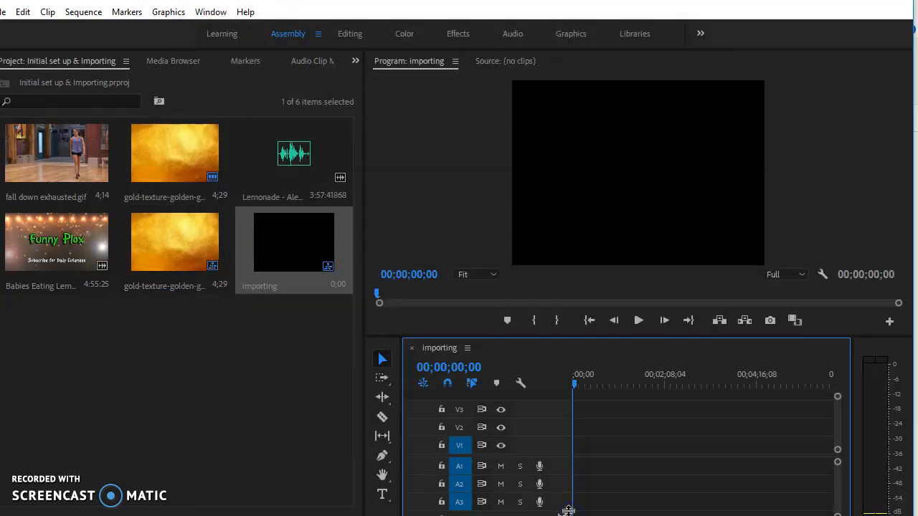